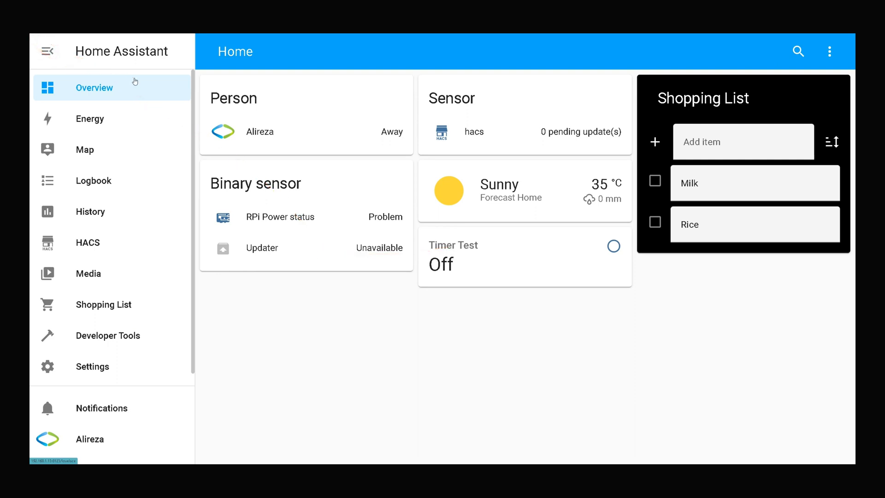
# Go to Settings > System > Network.
pyautogui.click(48, 51)
pyautogui.click(49, 50)
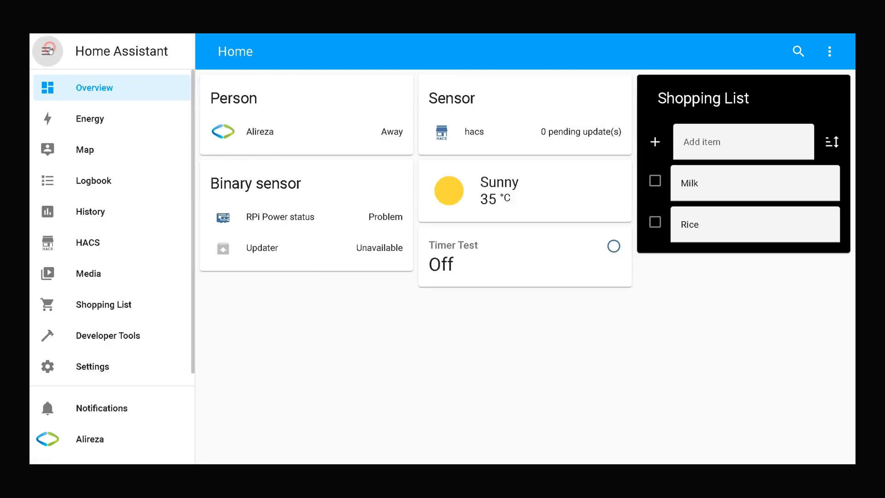
pyautogui.click(104, 366)
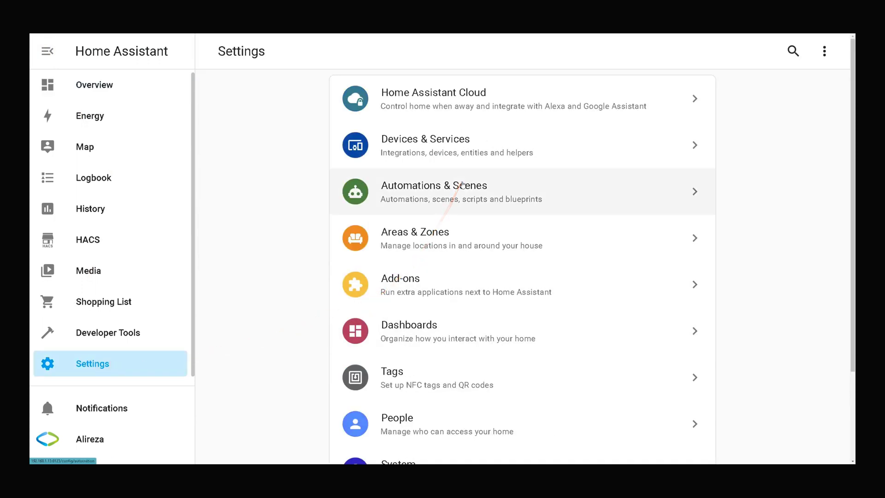
pyautogui.scroll(-1, 475, 245)
pyautogui.scroll(-2, 475, 246)
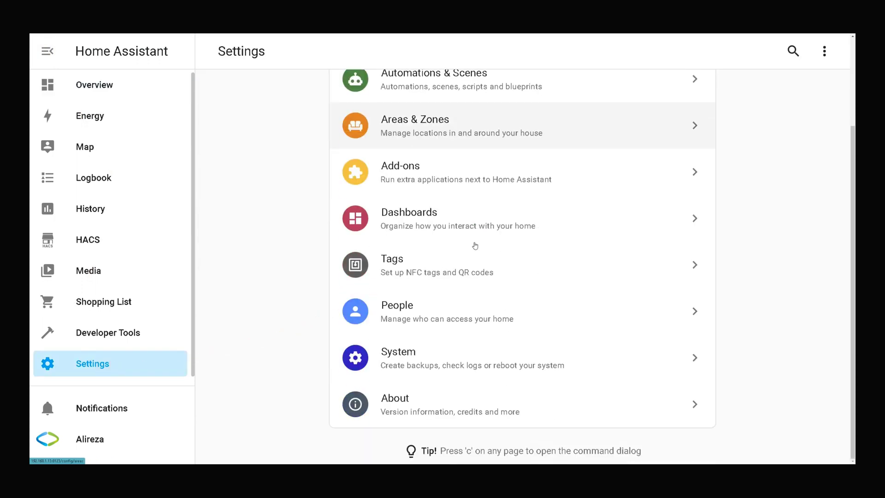
pyautogui.click(406, 354)
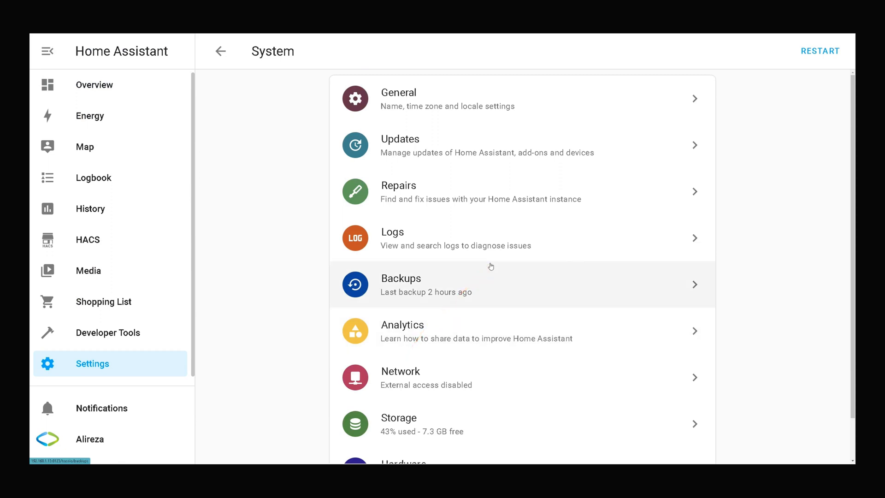
pyautogui.click(512, 376)
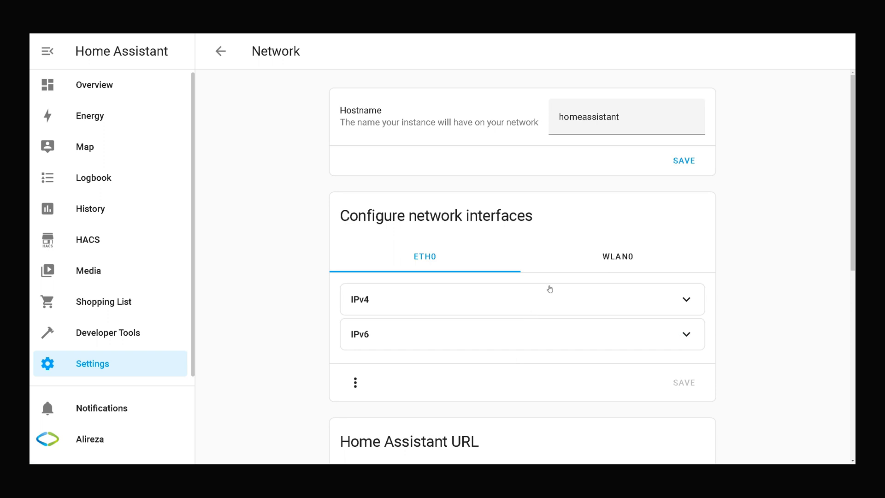
# Preview the WLAN0 interface, then return to the ETH0 interface configuration.
pyautogui.scroll(-2, 550, 289)
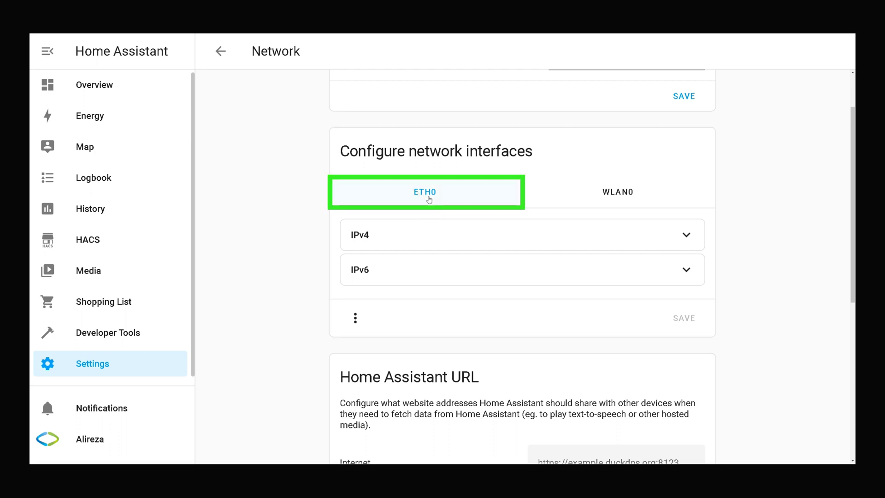
pyautogui.click(581, 193)
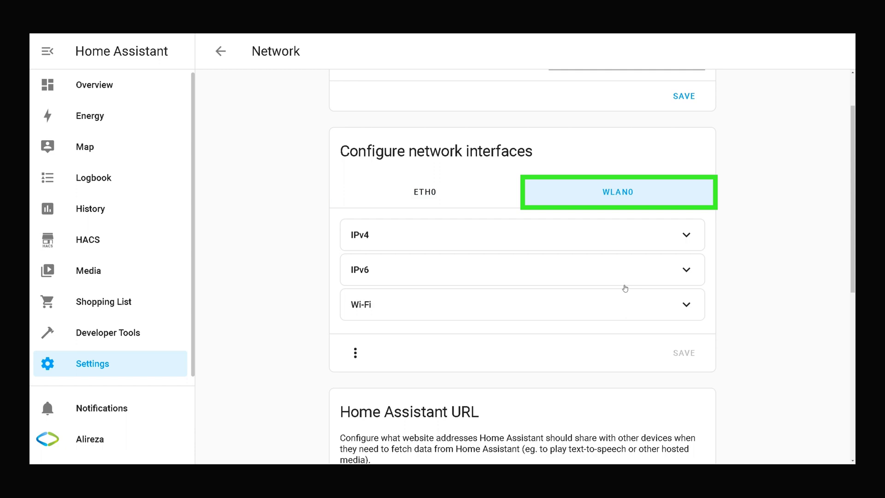
pyautogui.click(417, 191)
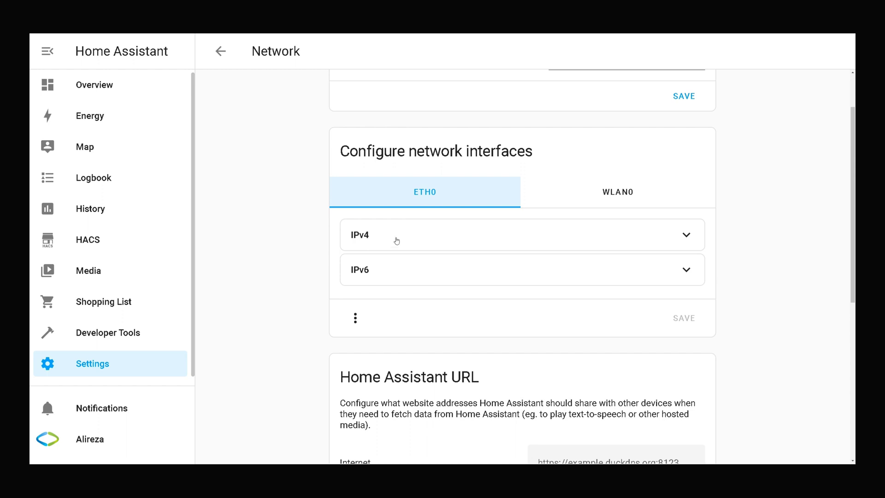
# Expand ETH0's IPv4 options and switch the method to Static.
pyautogui.click(397, 240)
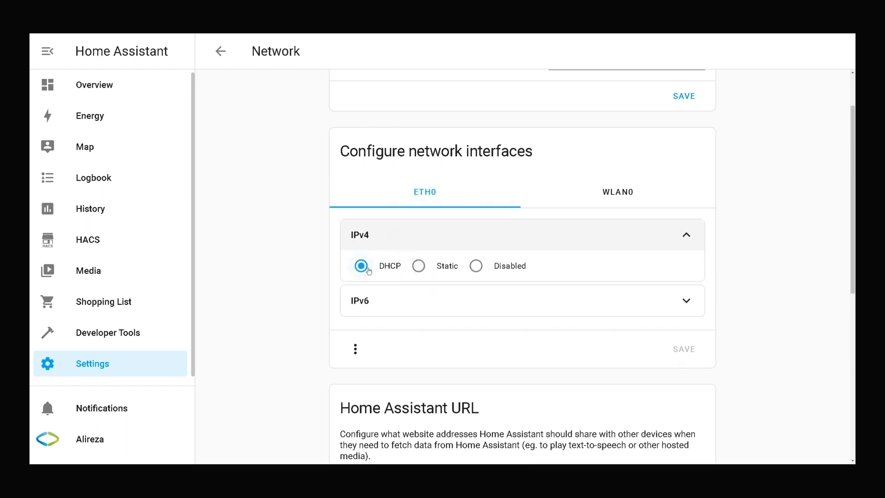
pyautogui.scroll(-2, 594, 251)
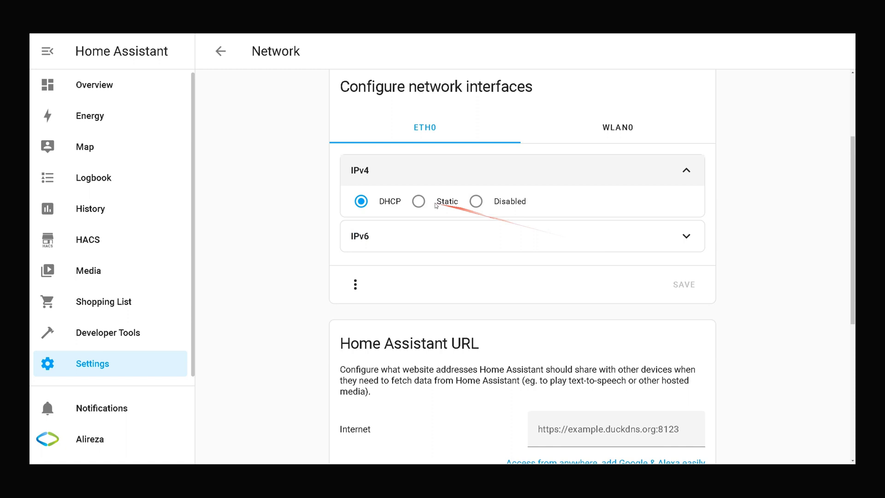
pyautogui.click(419, 202)
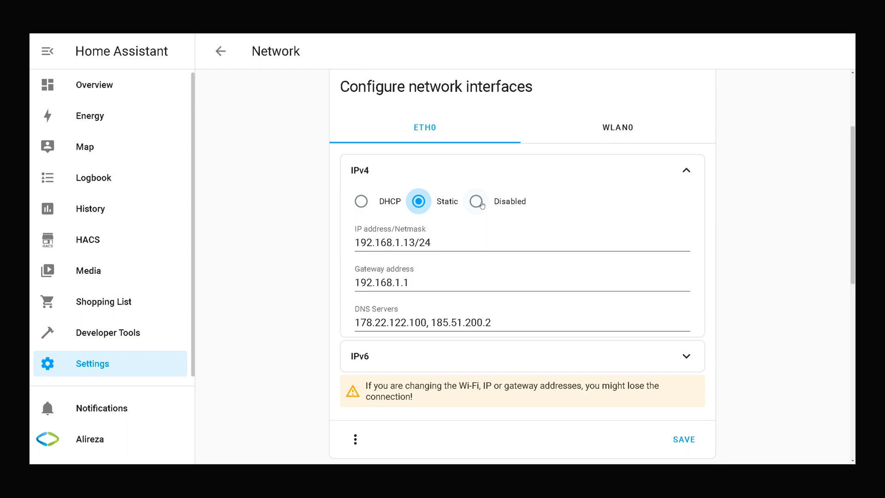
# Confirm 192.168.1.13/24, gateway 192.168.1.1, DNS 178.22.122.100 and 185.51.200.2, then save.
pyautogui.click(446, 246)
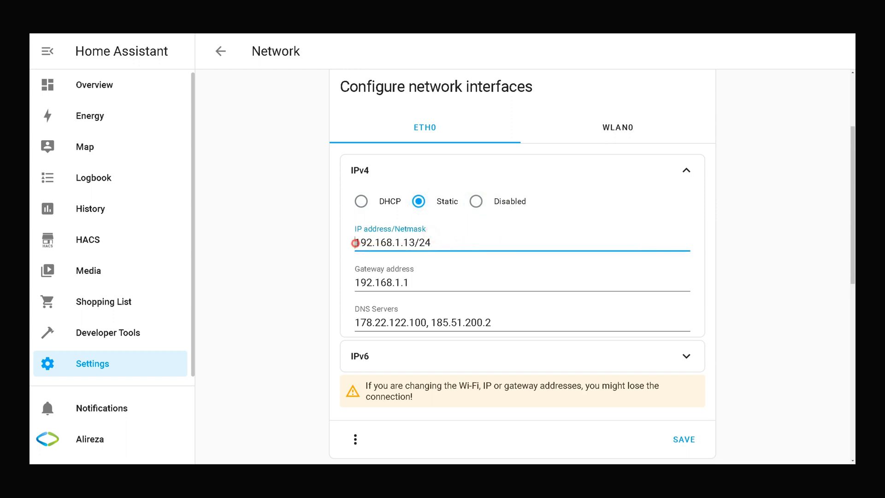
pyautogui.moveTo(355, 243); pyautogui.dragTo(446, 248)
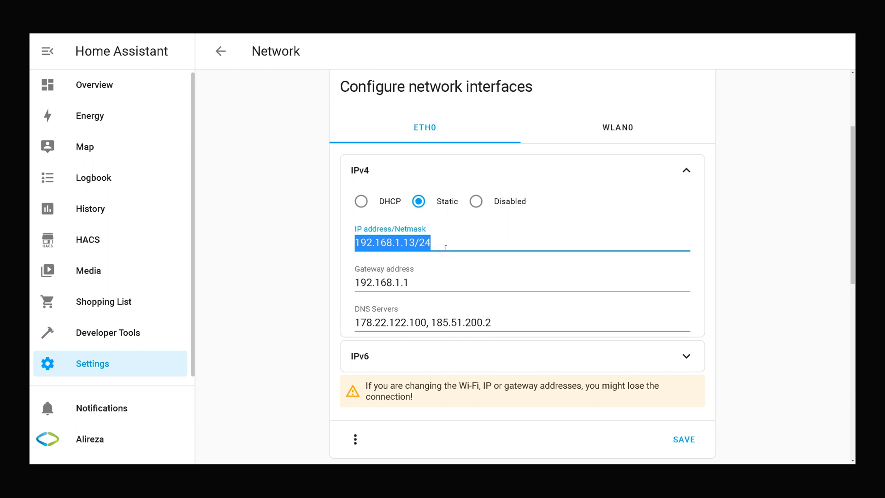
pyautogui.scroll(-1, 446, 248)
pyautogui.moveTo(412, 253); pyautogui.dragTo(348, 261)
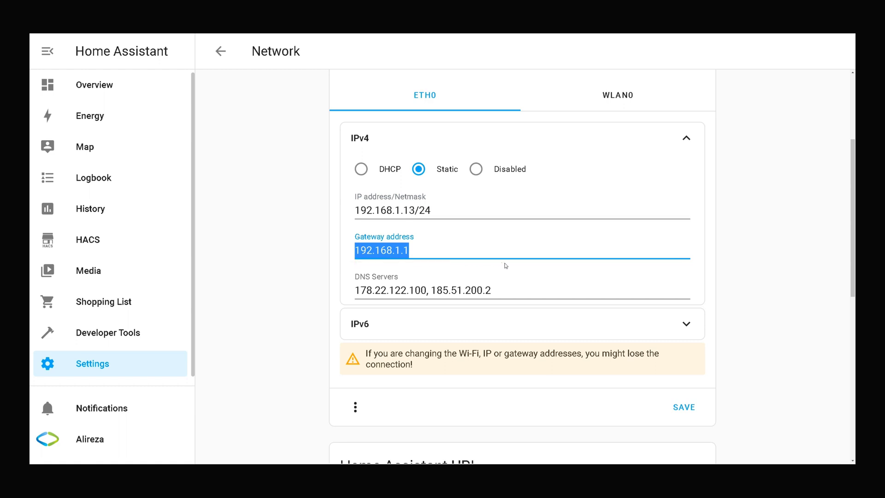
pyautogui.click(504, 289)
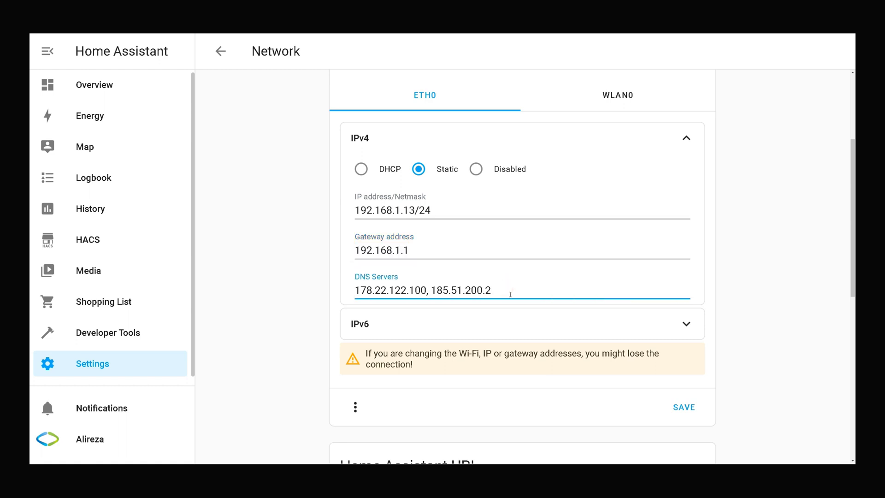
pyautogui.moveTo(508, 292); pyautogui.dragTo(340, 291)
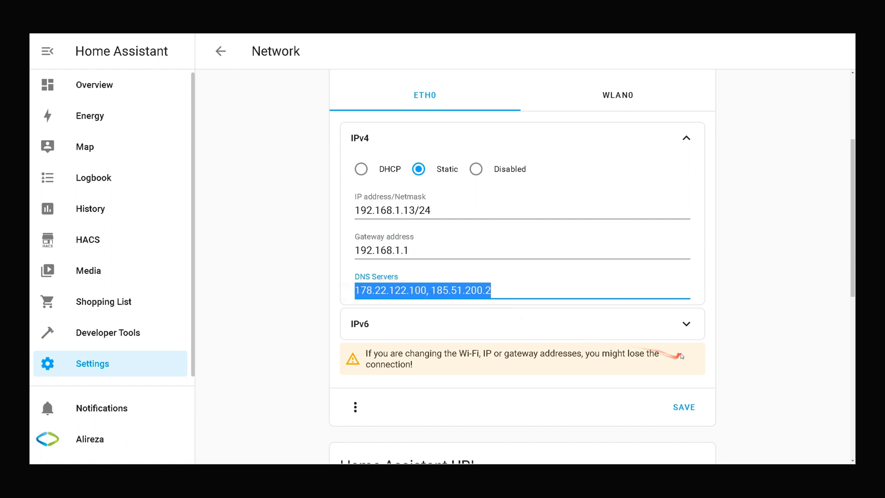
pyautogui.scroll(-1, 682, 364)
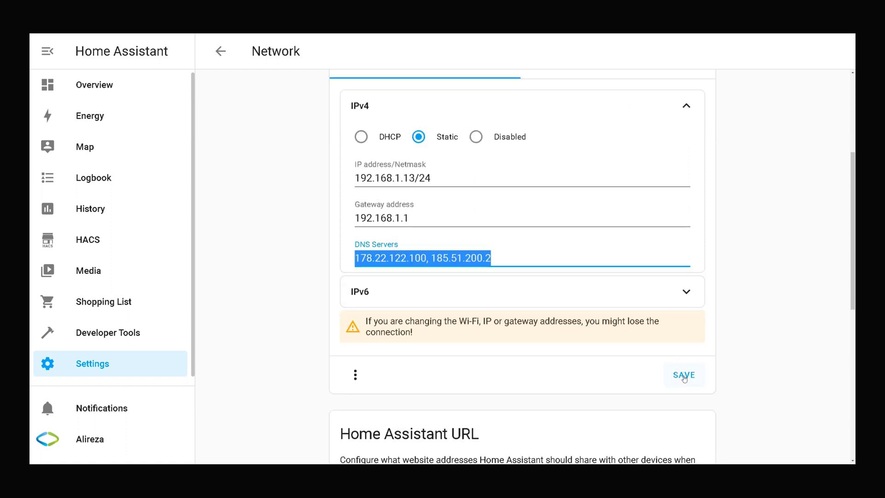
pyautogui.click(685, 376)
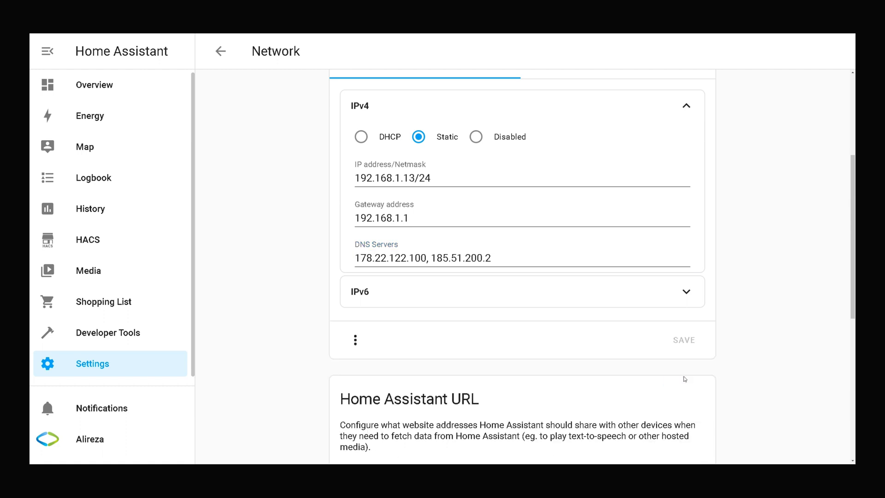
pyautogui.scroll(3, 566, 328)
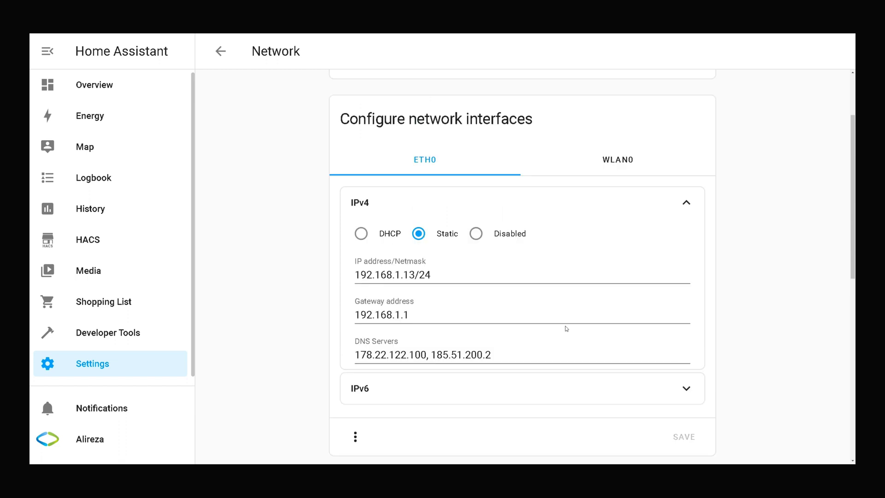
# Set WLAN0's IPv4 to Static, revealing empty IP address/Netmask, Gateway and DNS fields.
pyautogui.click(612, 162)
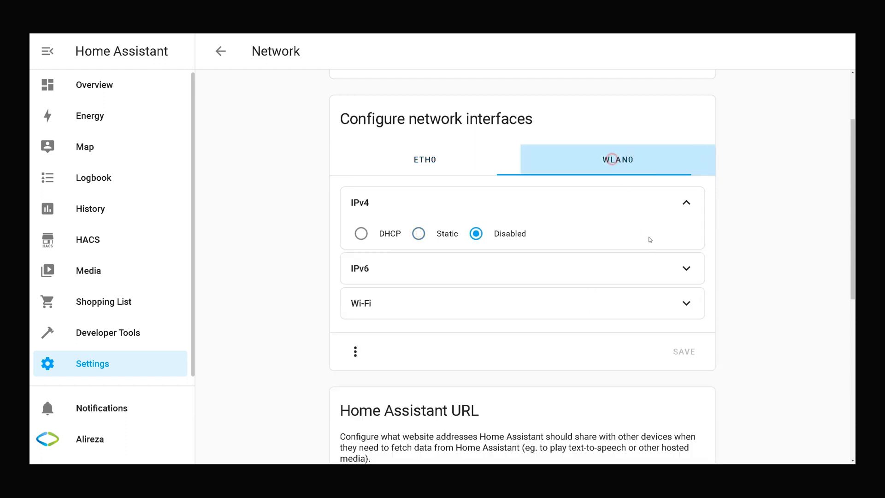
pyautogui.click(687, 206)
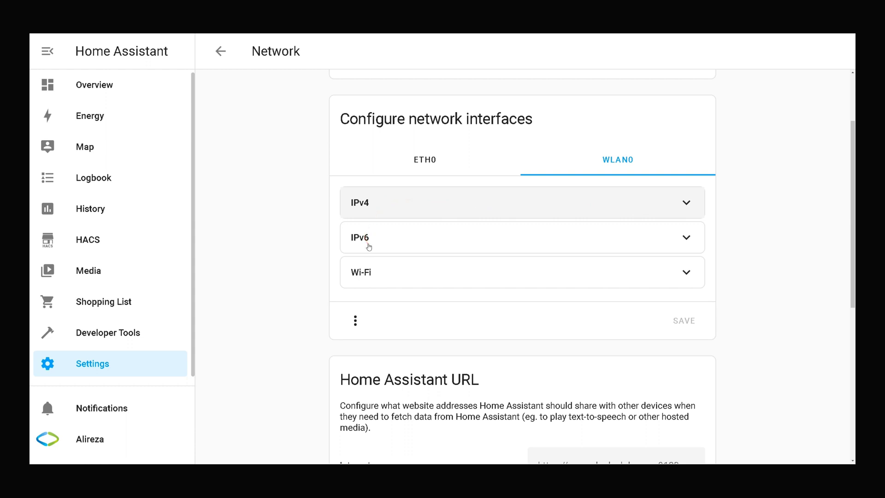
pyautogui.click(690, 207)
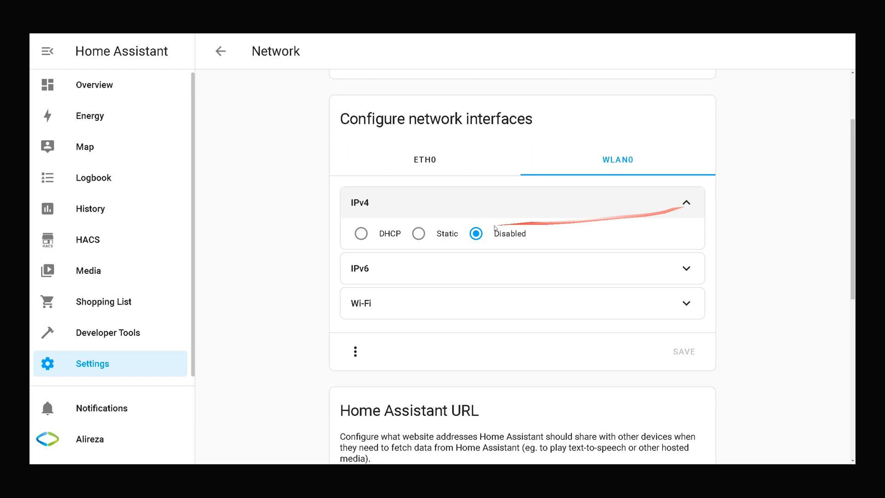
pyautogui.click(420, 235)
pyautogui.click(362, 233)
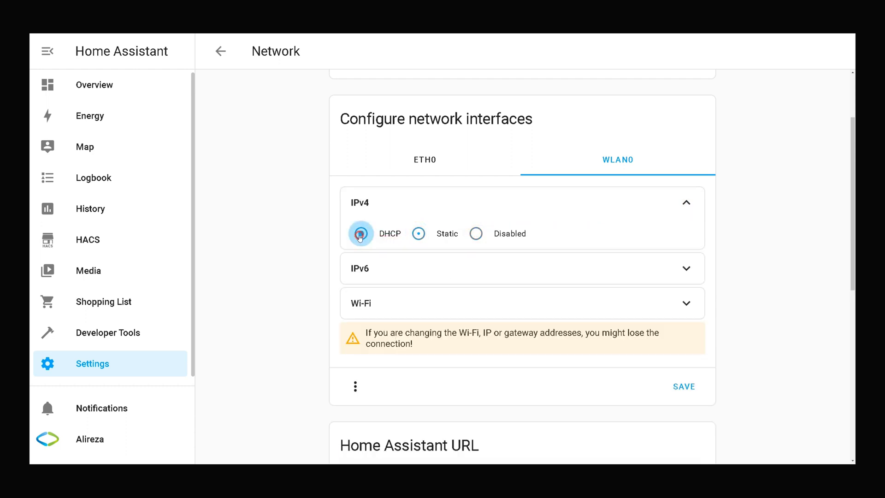
pyautogui.click(418, 234)
pyautogui.scroll(-1, 502, 290)
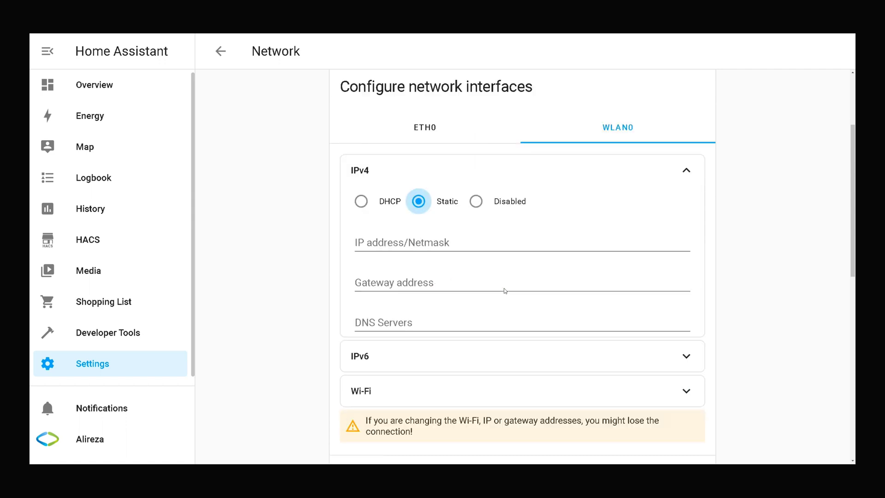
pyautogui.click(377, 242)
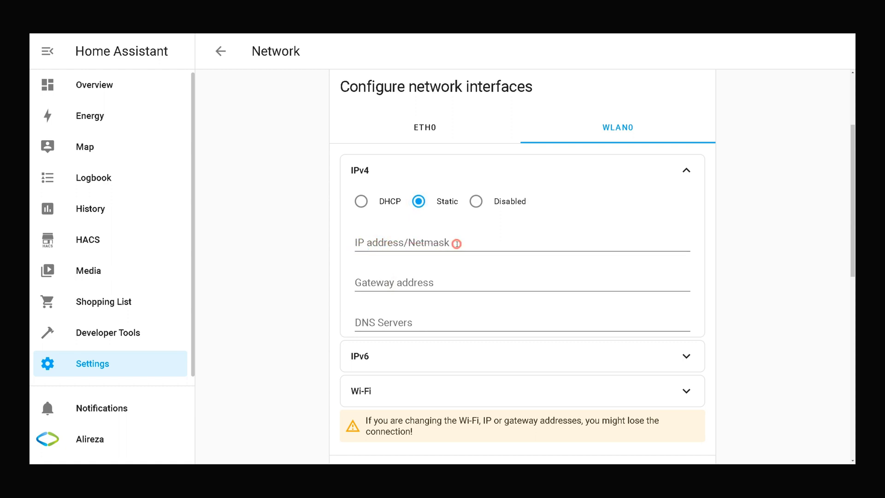
pyautogui.click(405, 283)
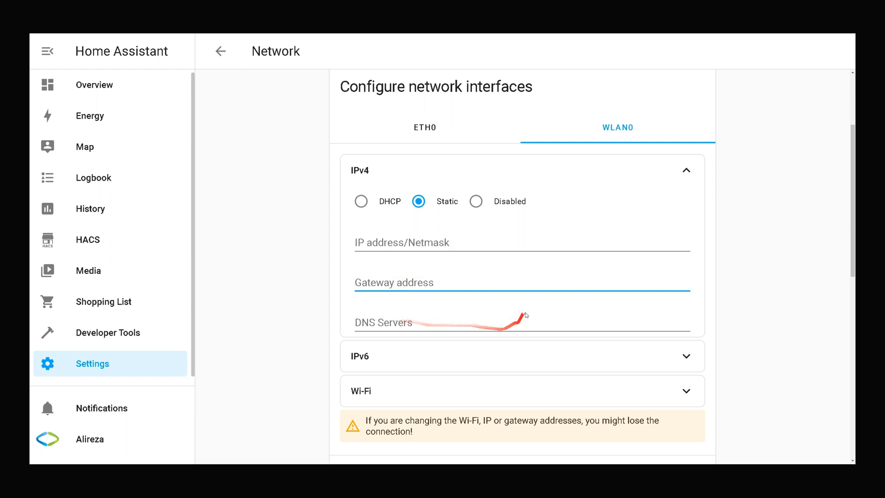
pyautogui.scroll(-2, 525, 314)
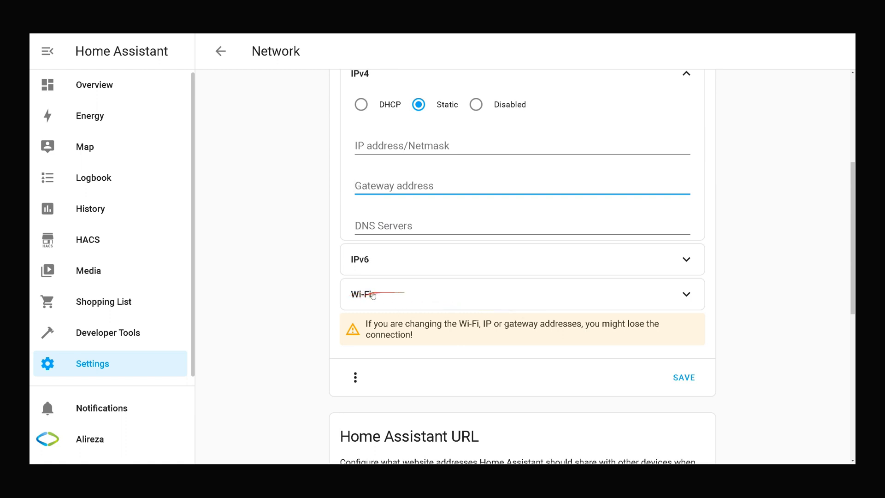
# Put WLAN0 IPv4 on DHCP, scan for access points and select the kian network.
pyautogui.click(676, 296)
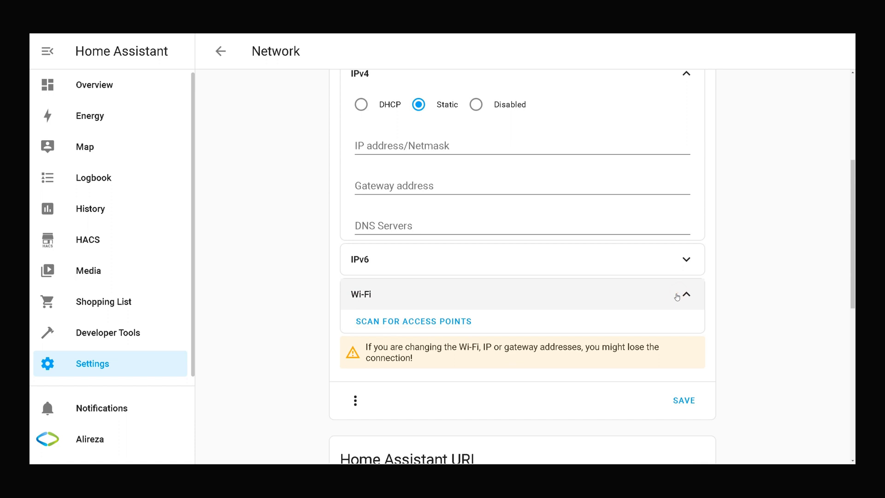
pyautogui.click(360, 105)
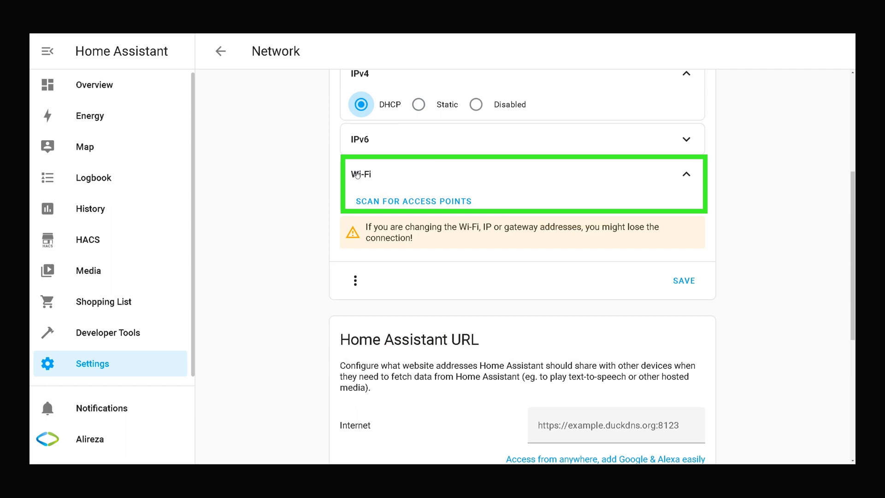
pyautogui.click(376, 203)
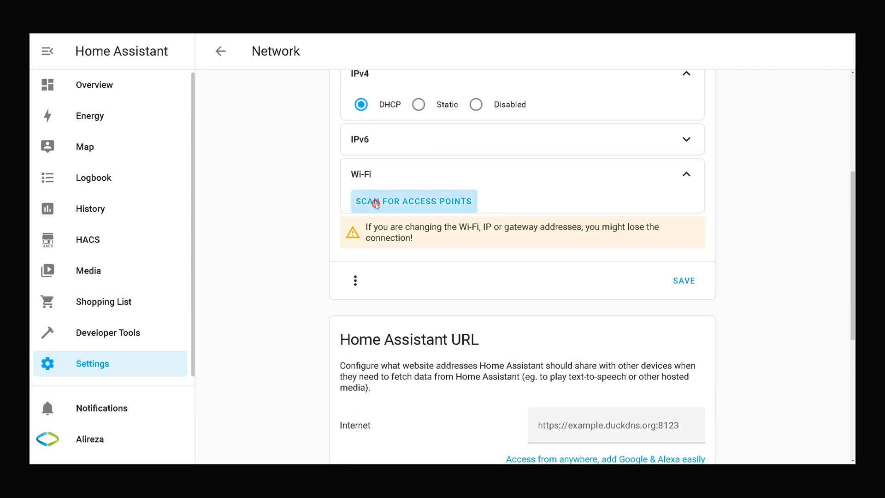
pyautogui.scroll(-1, 587, 270)
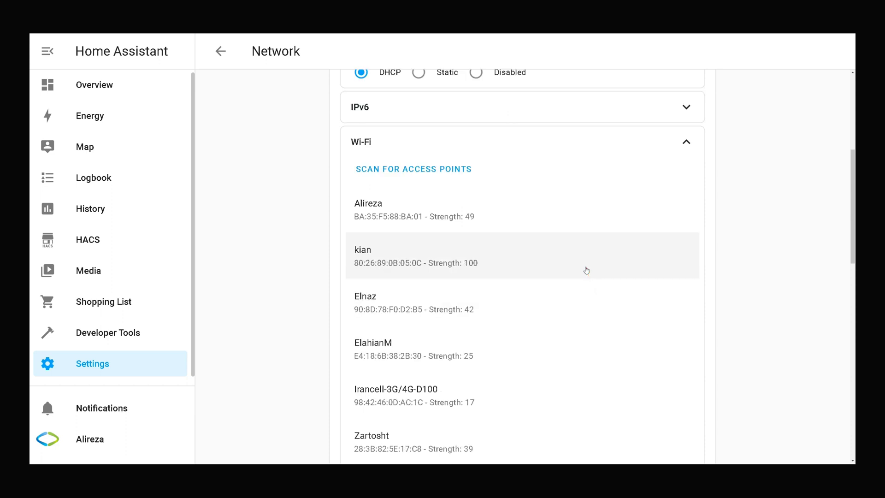
pyautogui.scroll(-4, 587, 270)
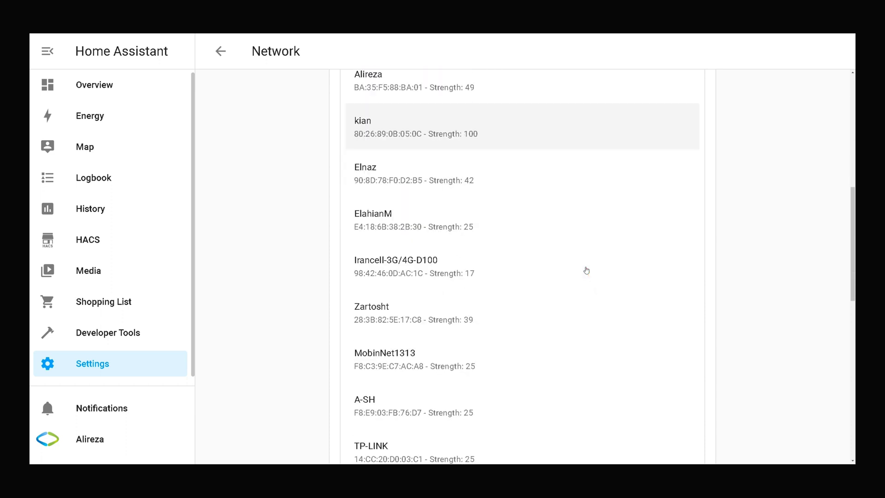
pyautogui.scroll(3, 586, 271)
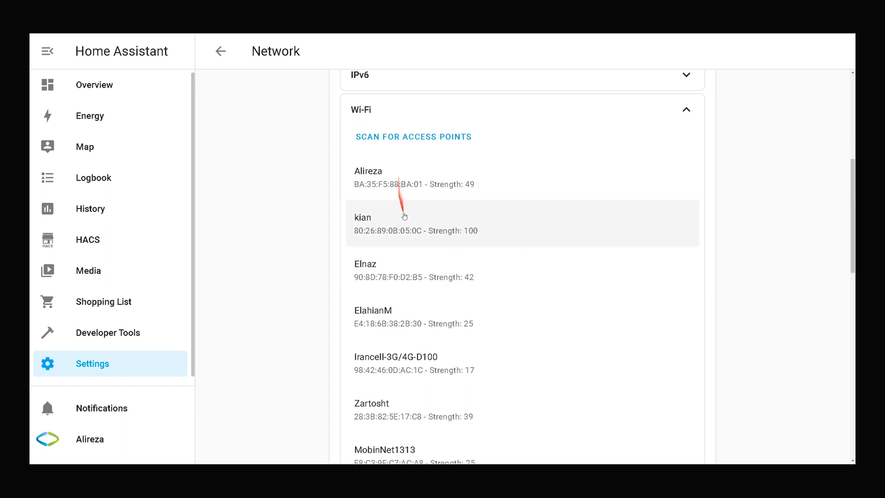
pyautogui.click(425, 230)
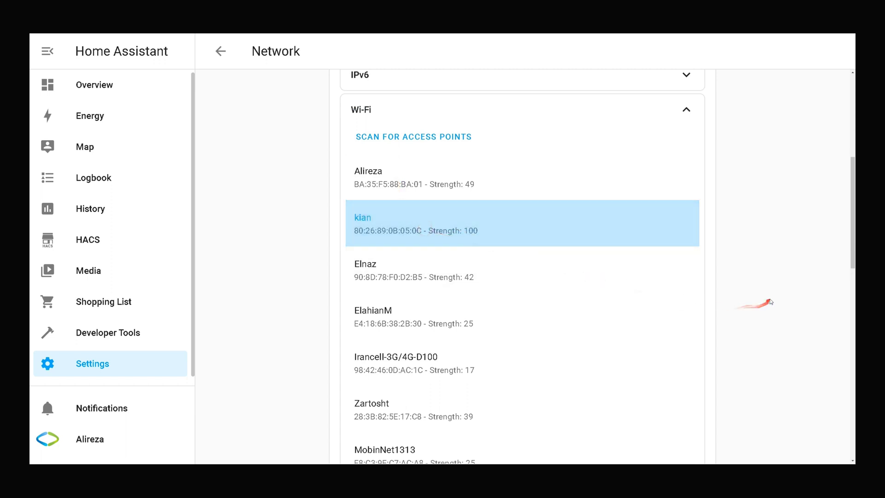
pyautogui.scroll(-6, 771, 302)
pyautogui.scroll(-1, 770, 302)
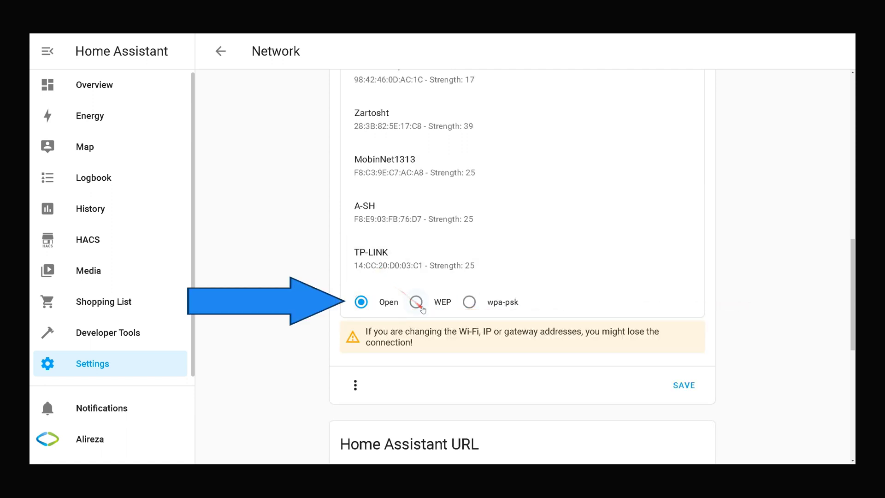
# Choose wpa-psk security, enter the Wi-Fi network password and save WLAN0.
pyautogui.click(468, 304)
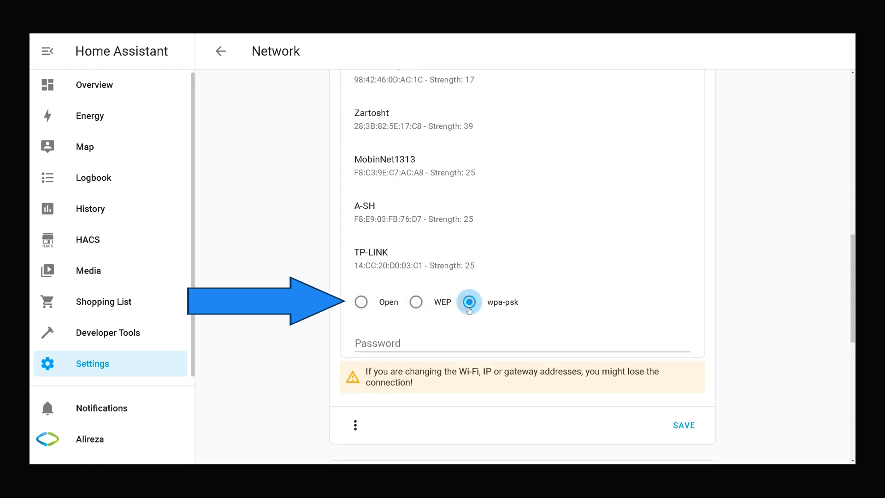
pyautogui.click(405, 348)
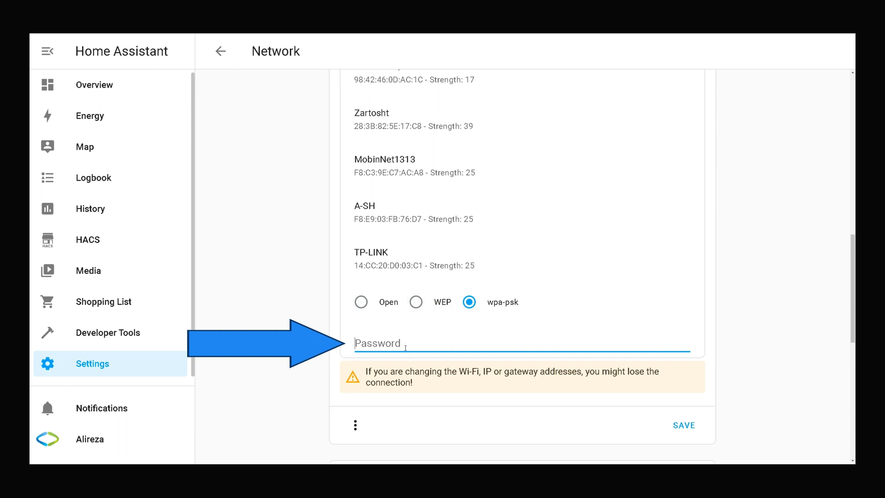
pyautogui.write('•••••••••••')
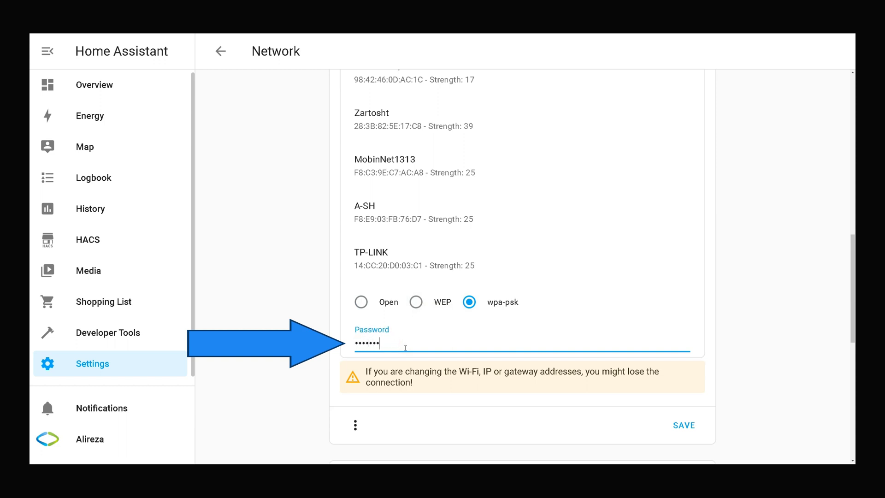
pyautogui.write('•')
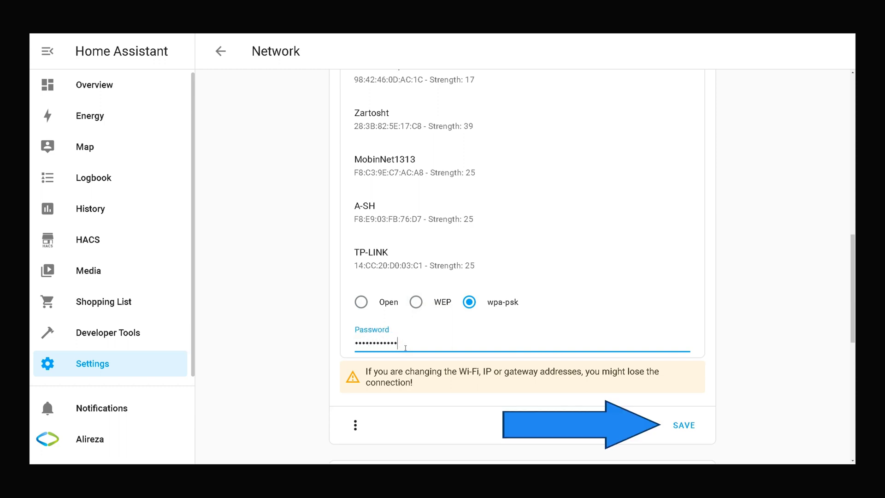
pyautogui.click(684, 425)
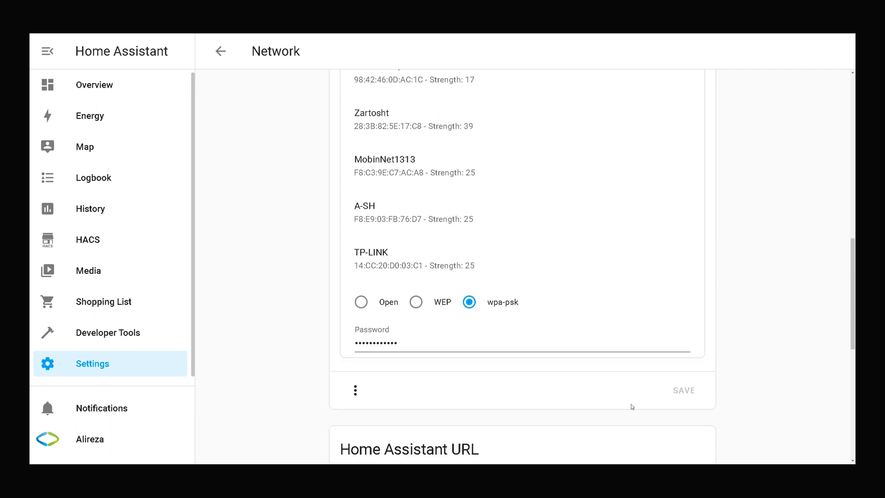
pyautogui.scroll(4, 542, 312)
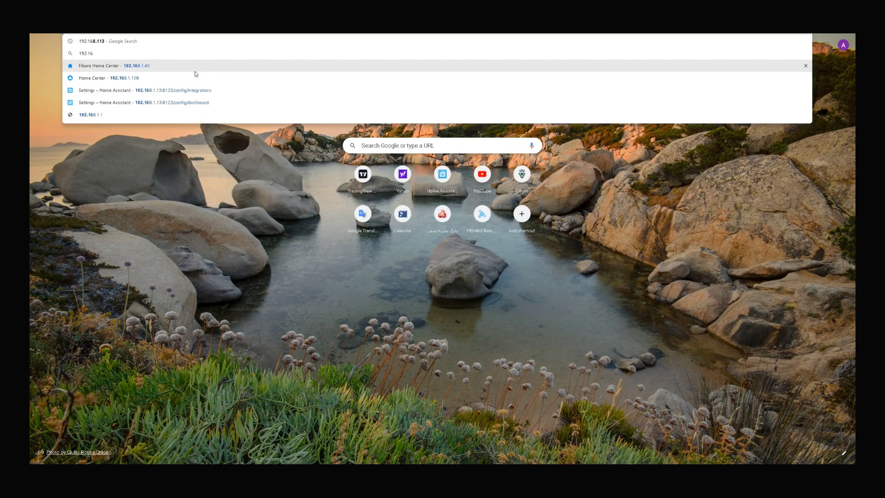
# Load 192.168.1.7:8123 in Chrome to reach the Home Assistant login page.
pyautogui.write('1.7')
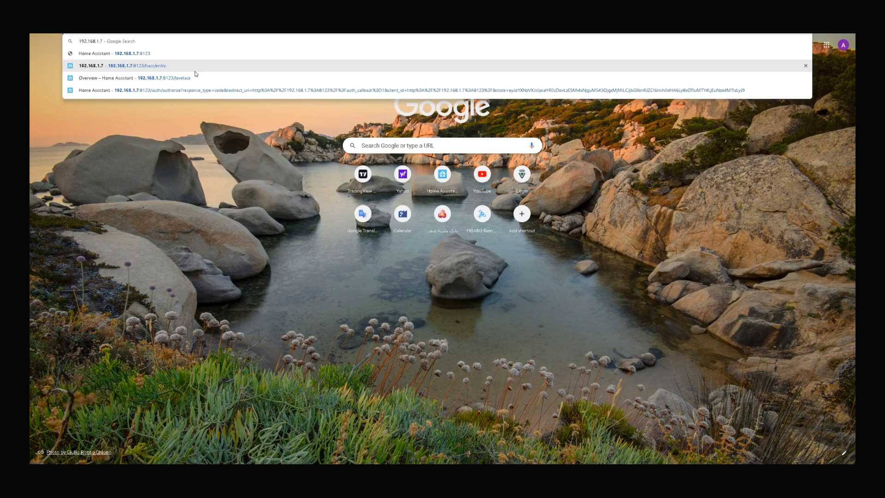
pyautogui.write(':8123')
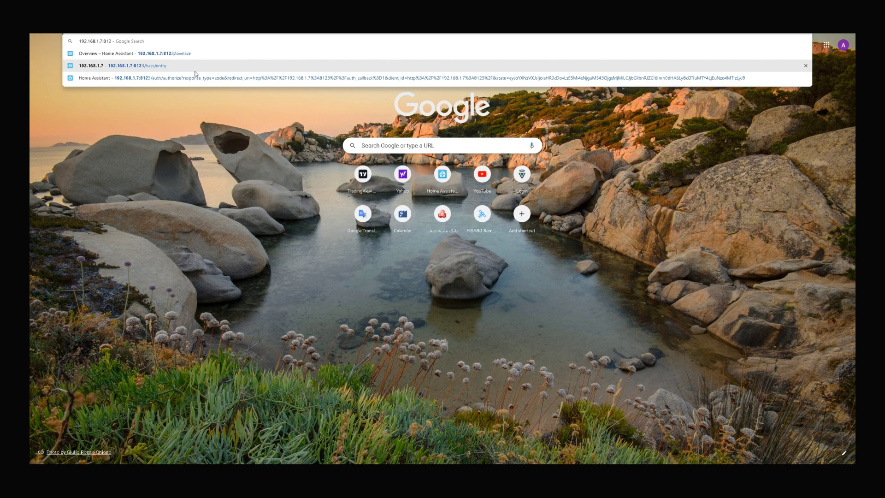
pyautogui.press('Return')
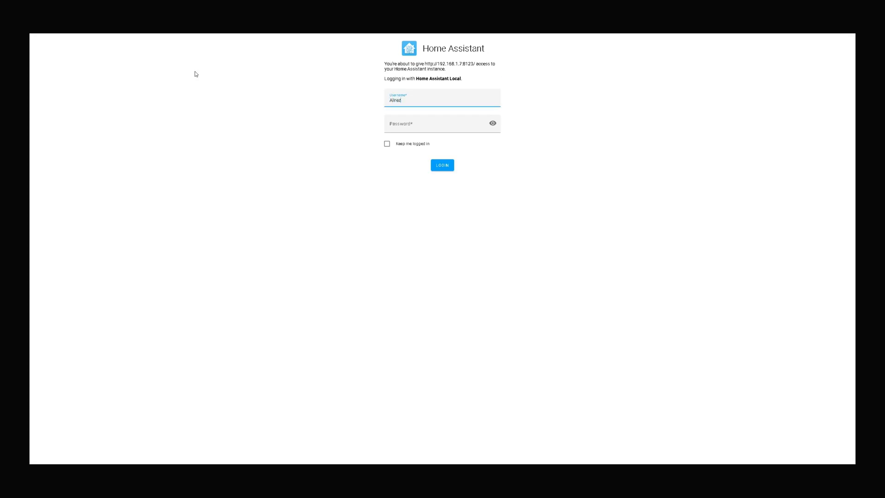
# Fill in the account password and submit the login form.
pyautogui.press('Tab')
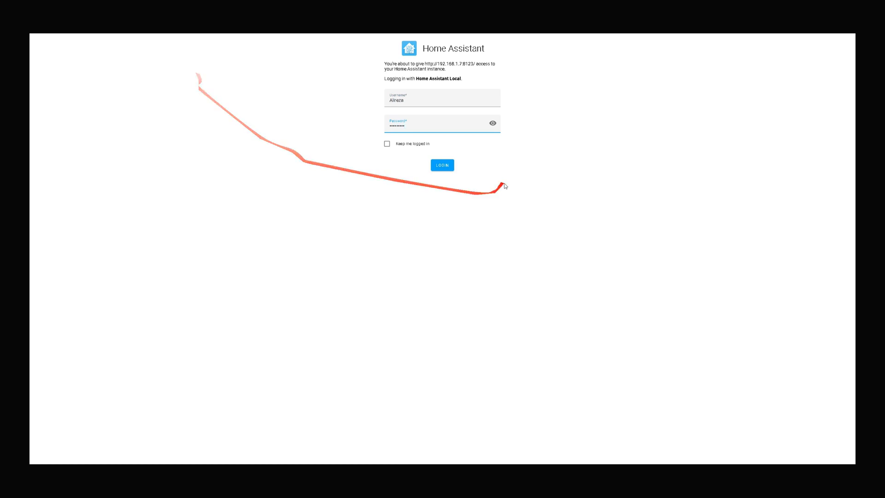
pyautogui.click(445, 165)
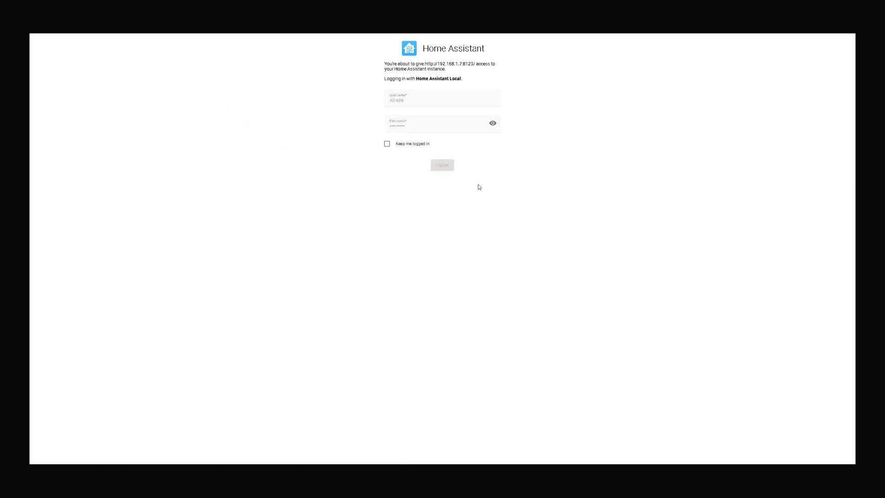